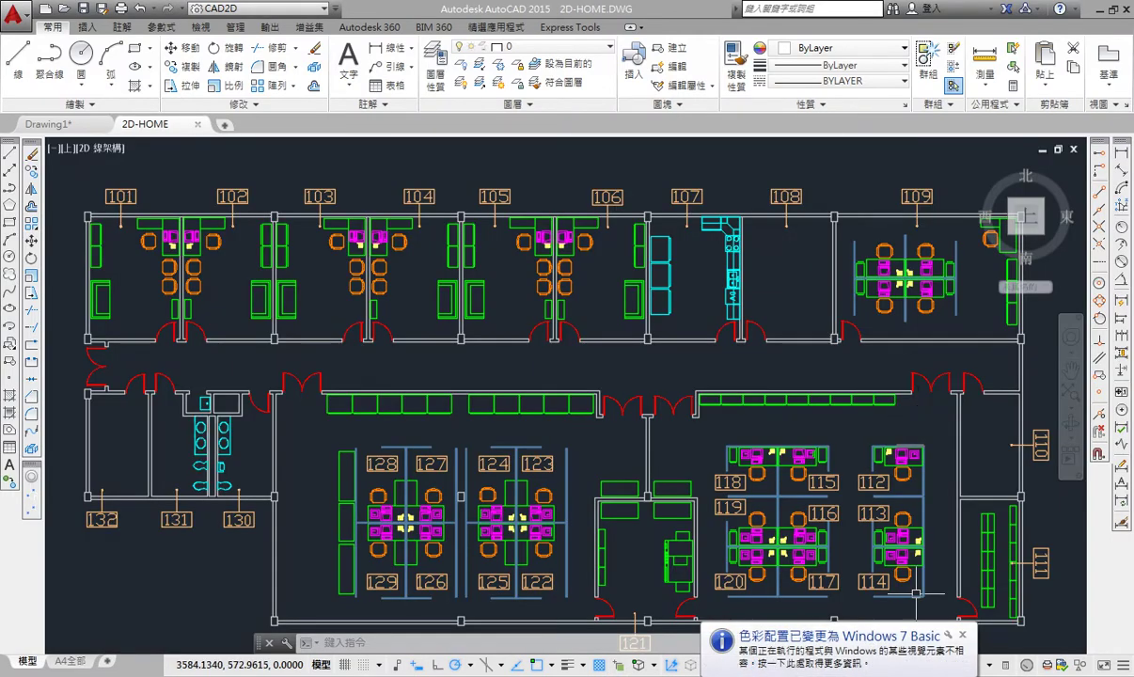
Step: Close the Windows colour-scheme notification and nudge the floor plan view slightly upward
{"action": "left_click", "coordinate": [962, 636]}
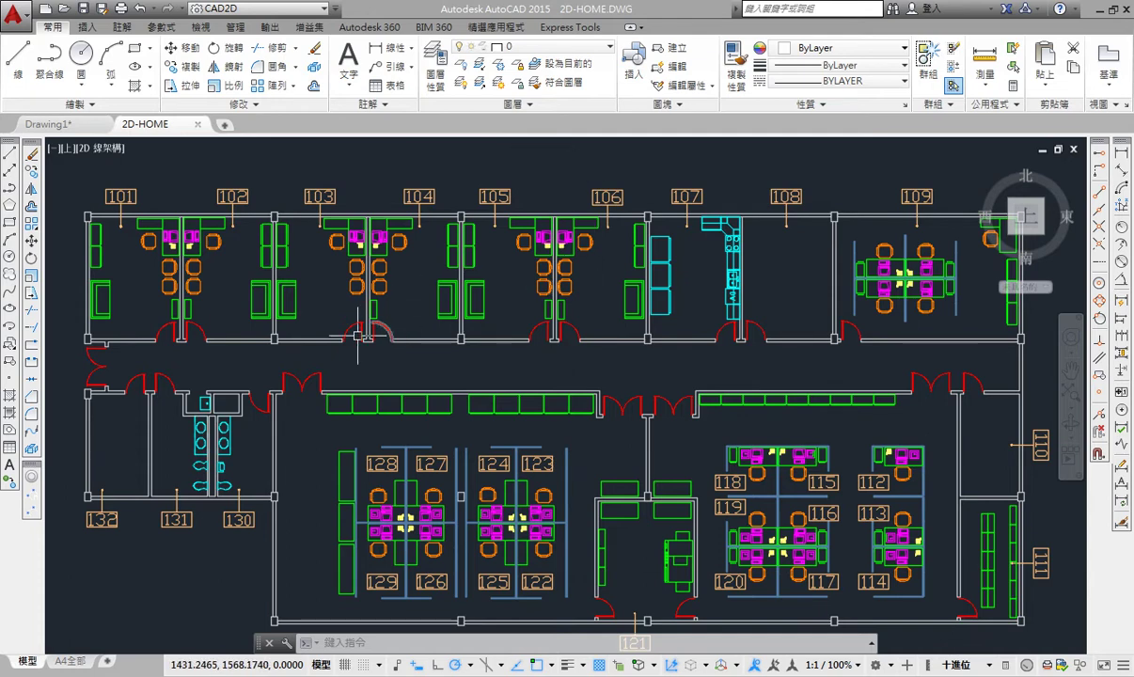
{"action": "middle_click_drag", "start_coordinate": [694, 406], "coordinate": [694, 398]}
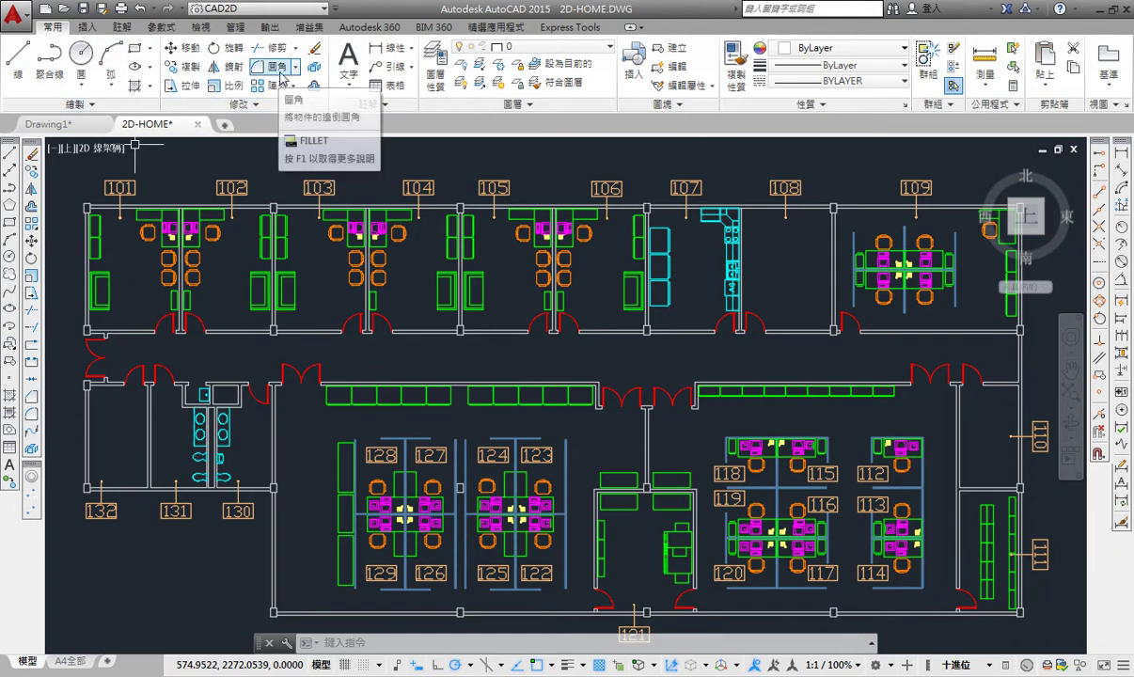
{"action": "left_click", "coordinate": [95, 28]}
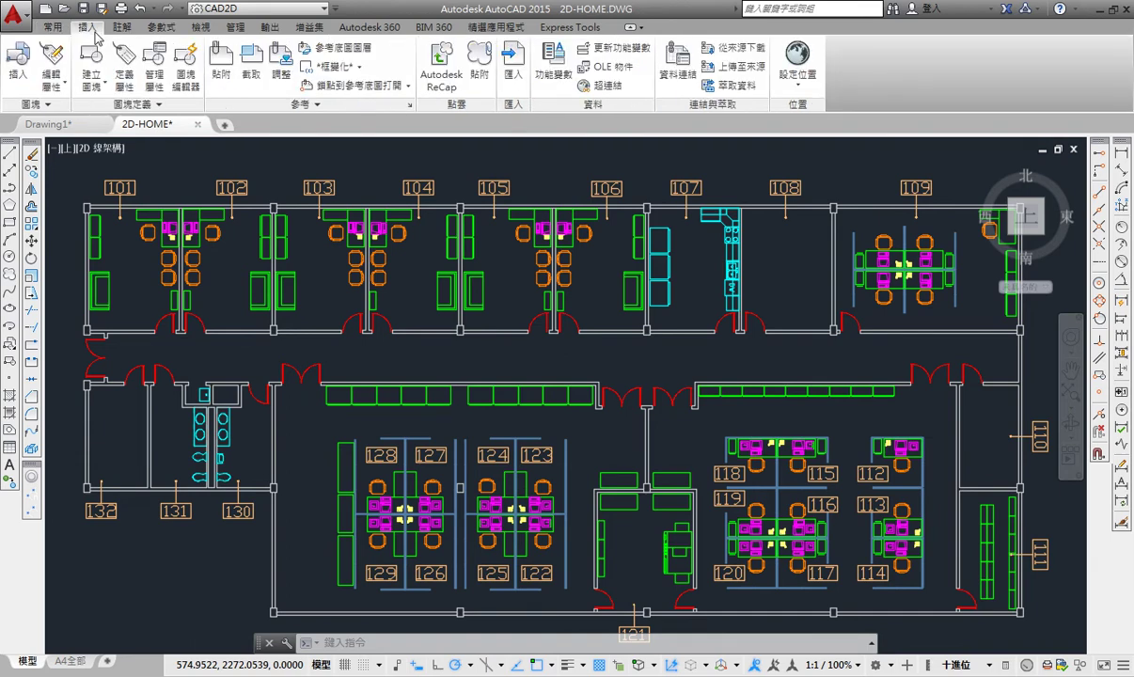
{"action": "left_click", "coordinate": [123, 27]}
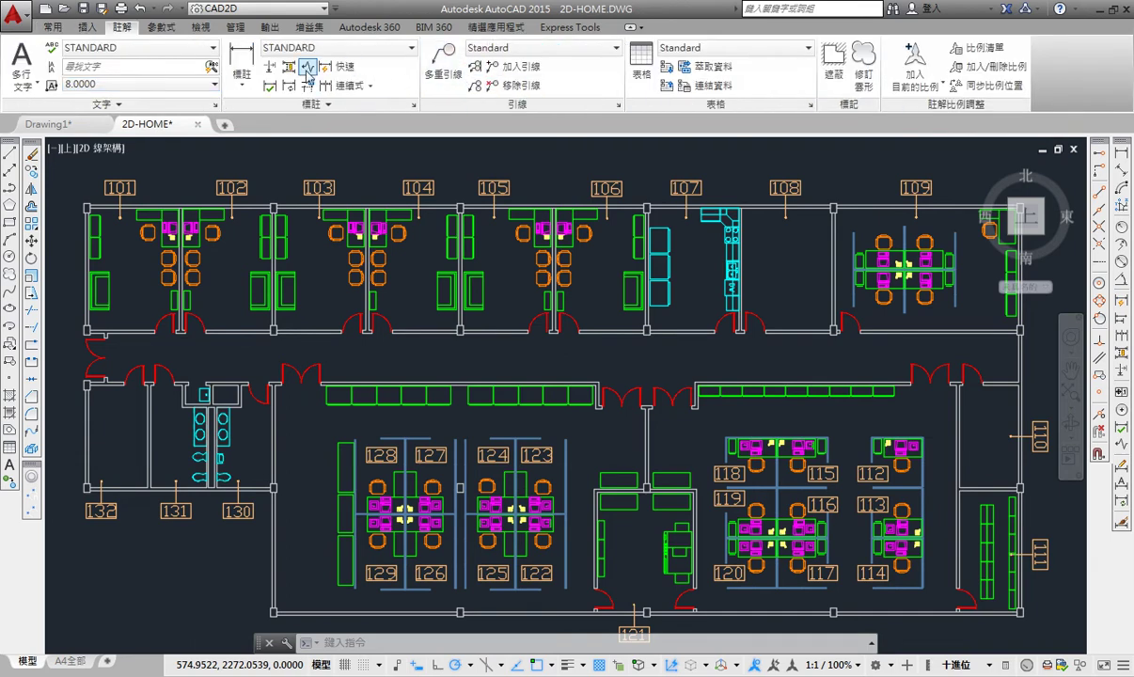
{"action": "left_click", "coordinate": [90, 27]}
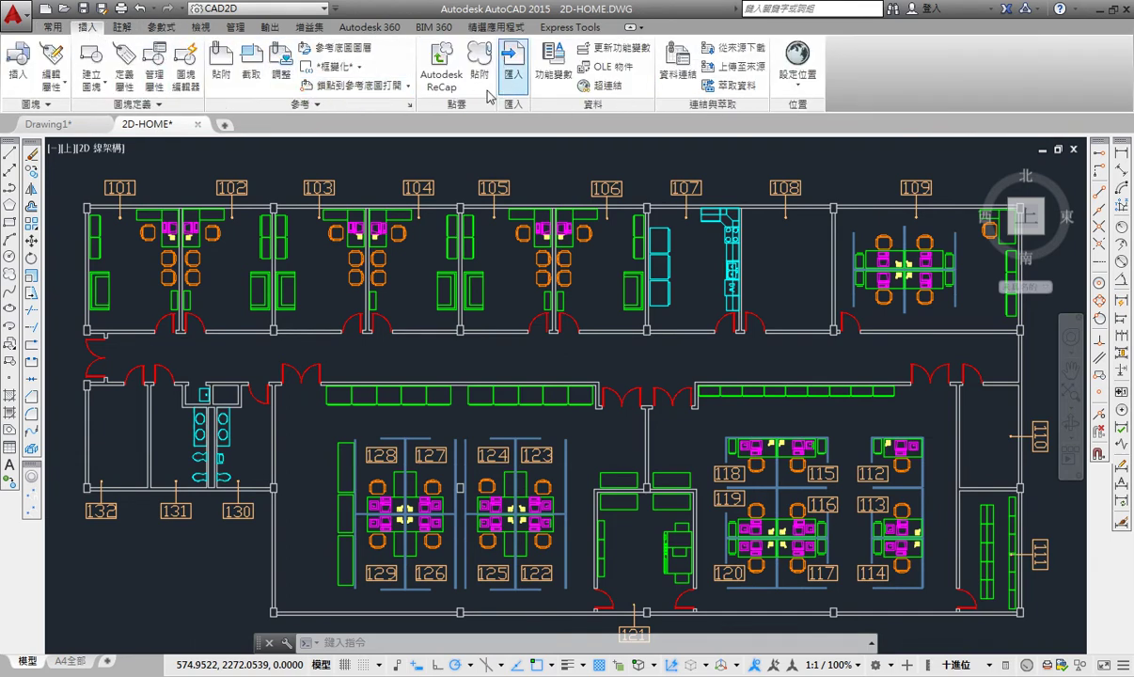
{"action": "left_click", "coordinate": [57, 30]}
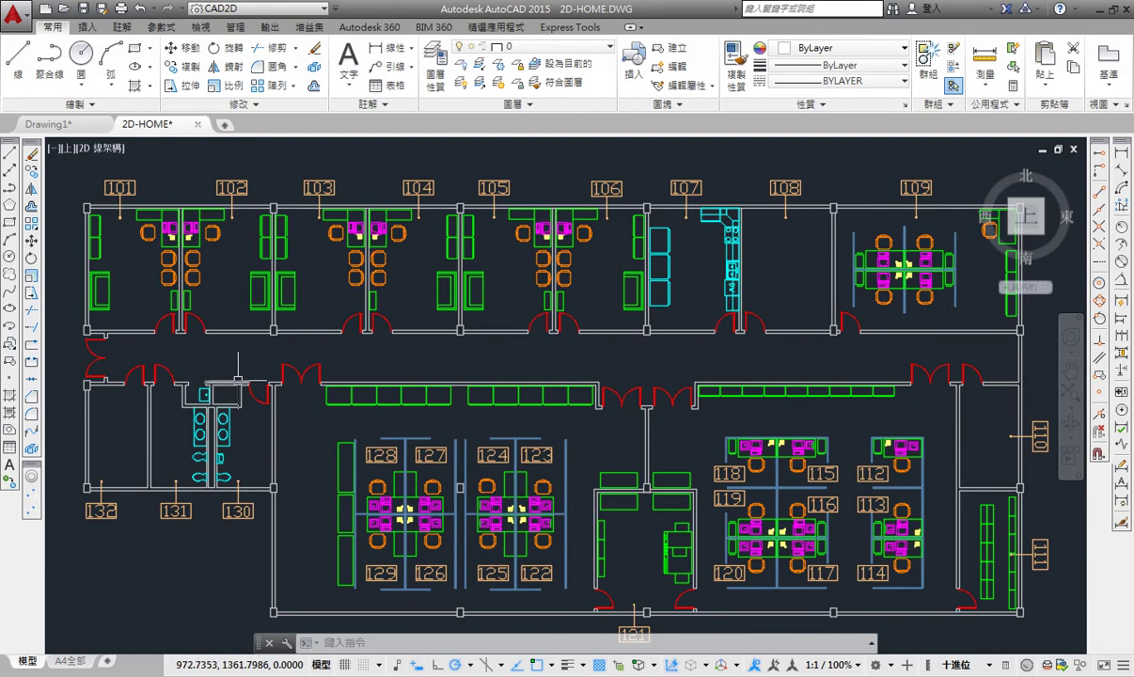
Step: Draw a test circle in the empty space left of the floor plan
{"action": "middle_click_drag", "start_coordinate": [222, 358], "coordinate": [682, 366]}
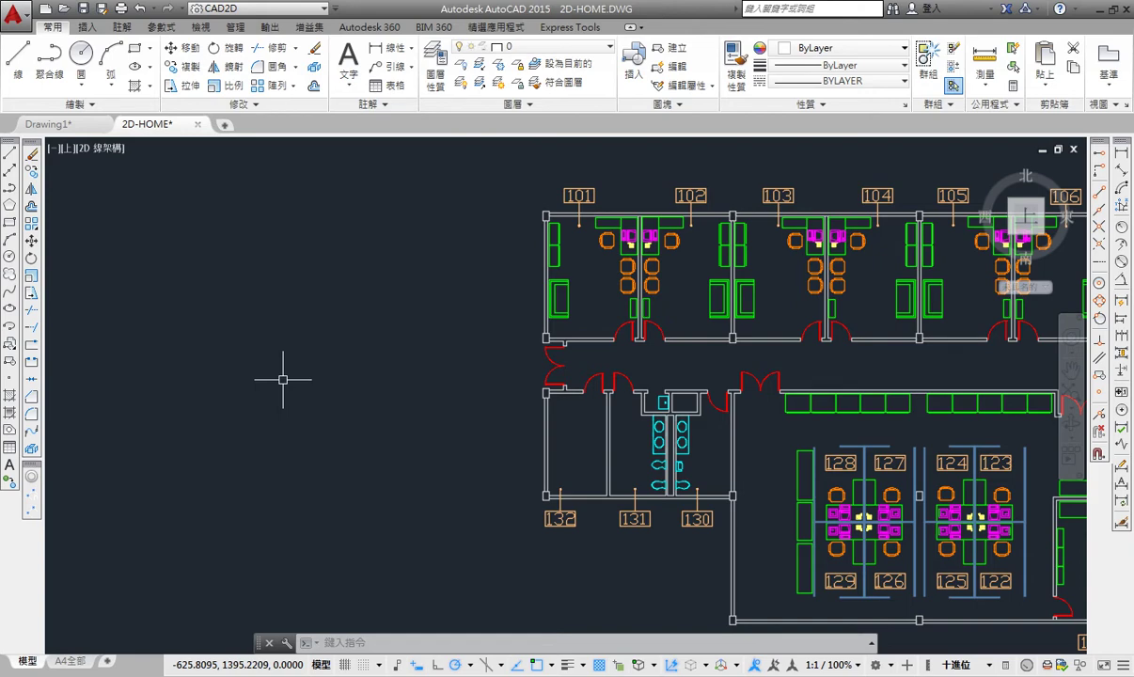
{"action": "type", "text": "c"}
{"action": "key", "text": "Return"}
{"action": "left_click", "coordinate": [226, 240]}
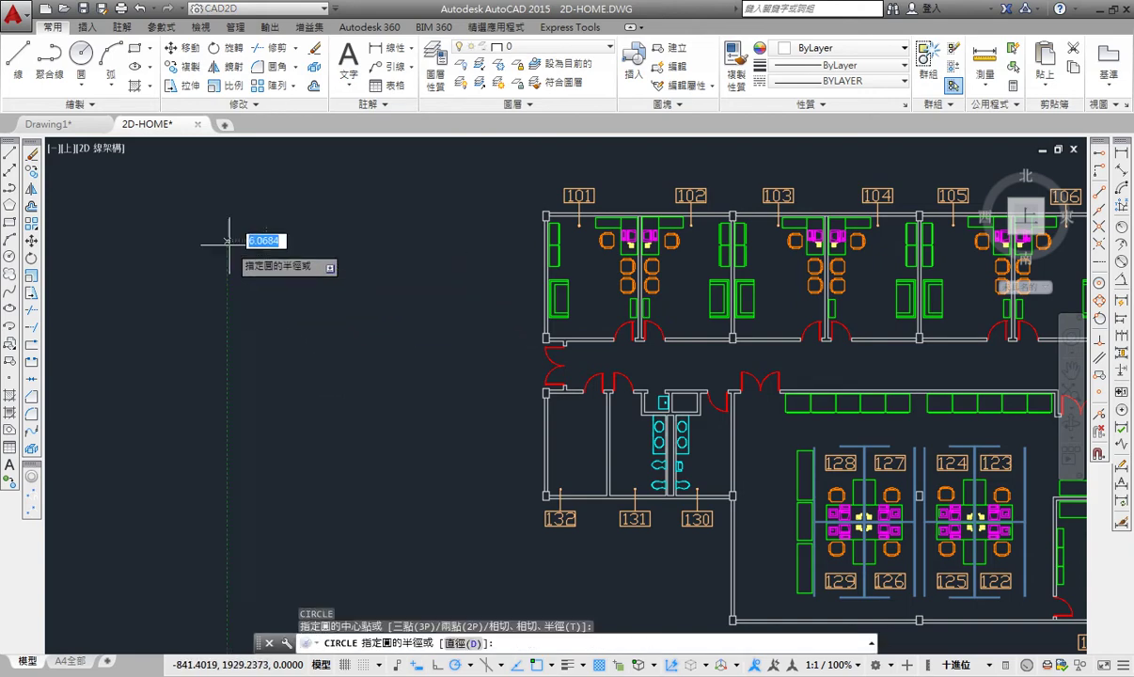
{"action": "left_click", "coordinate": [259, 282]}
Step: Draw a three-segment line starting at the circle's centre
{"action": "middle_click_drag", "start_coordinate": [307, 382], "coordinate": [307, 400]}
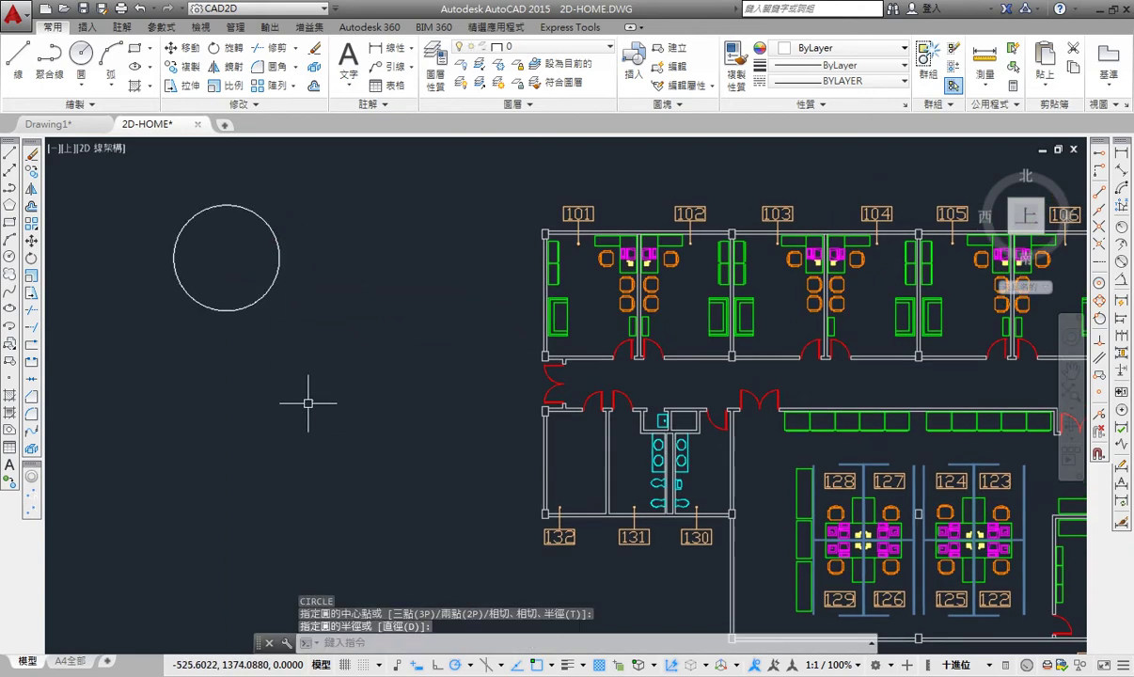
{"action": "key", "text": "Return"}
{"action": "left_click", "coordinate": [227, 257]}
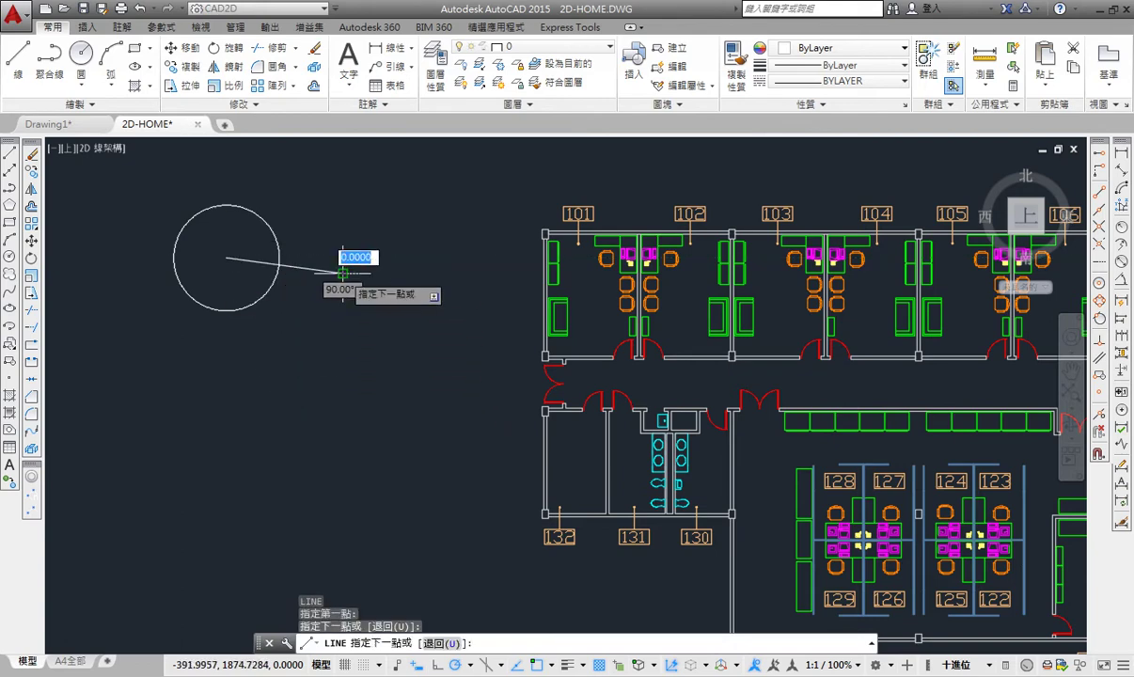
{"action": "left_click", "coordinate": [344, 274]}
{"action": "left_click", "coordinate": [366, 340]}
{"action": "left_click", "coordinate": [310, 383]}
{"action": "key", "text": "Return"}
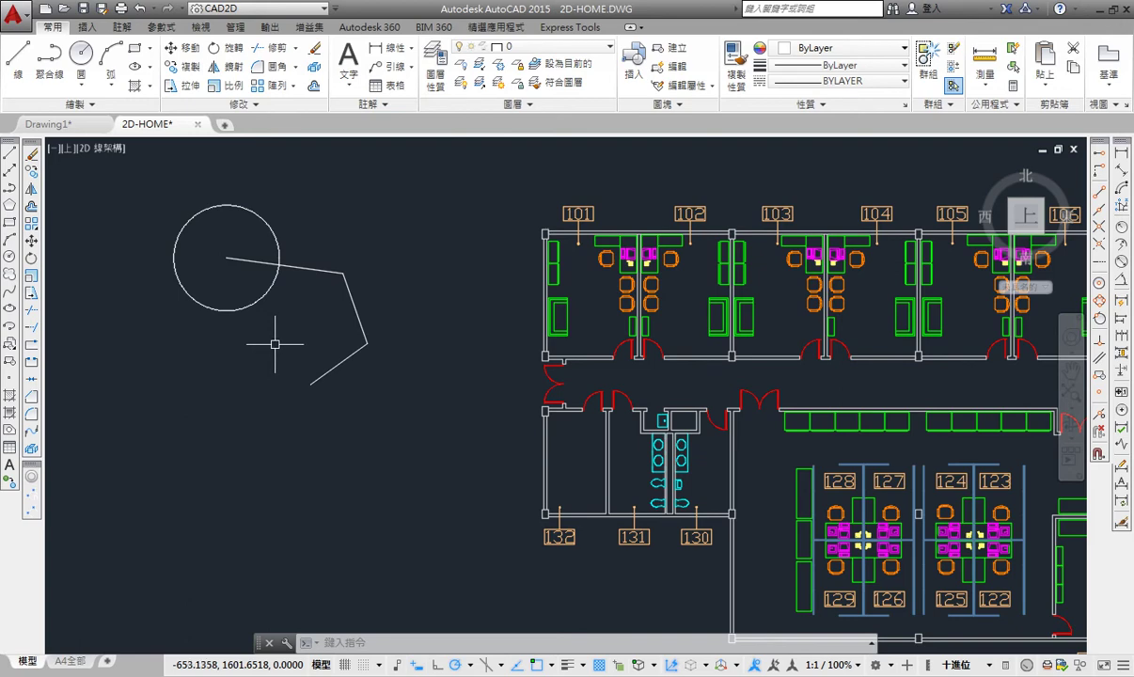
{"action": "middle_click_drag", "start_coordinate": [595, 396], "coordinate": [268, 347]}
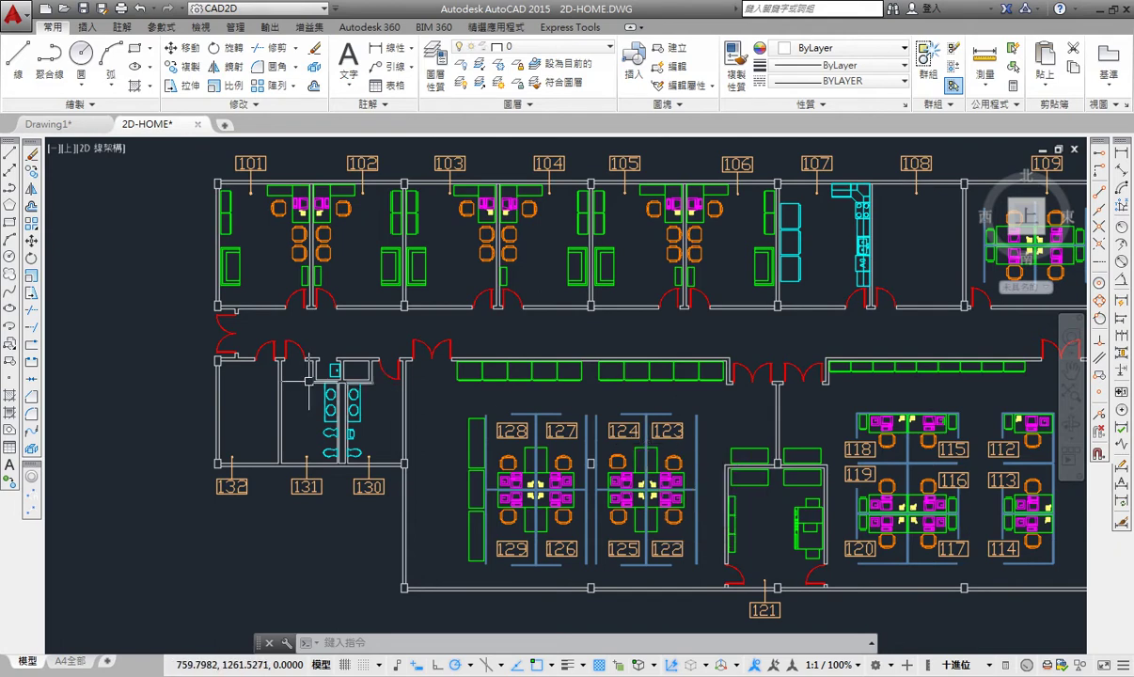
Step: Pan the view until the test circle and three-segment line on the left are visible
{"action": "middle_click_drag", "start_coordinate": [314, 375], "coordinate": [542, 461]}
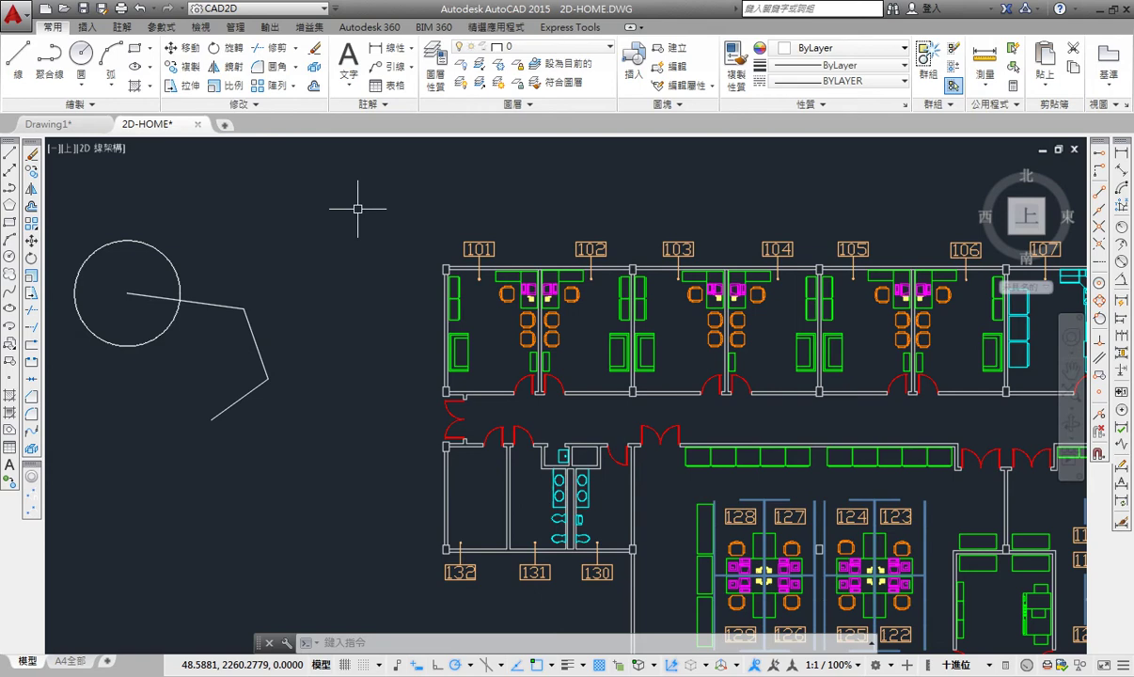
Step: Undo the circle and line, then redo both back
{"action": "key", "text": "ctrl+z"}
{"action": "key", "text": "ctrl+z"}
{"action": "key", "text": "ctrl+z"}
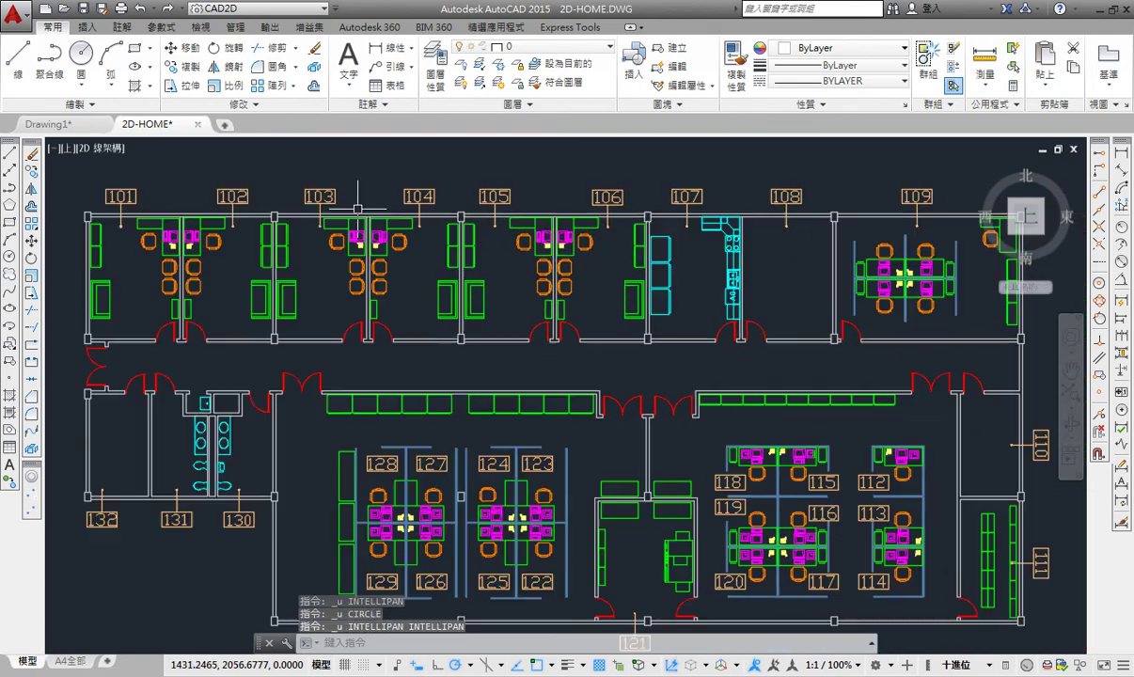
{"action": "key", "text": "ctrl+y"}
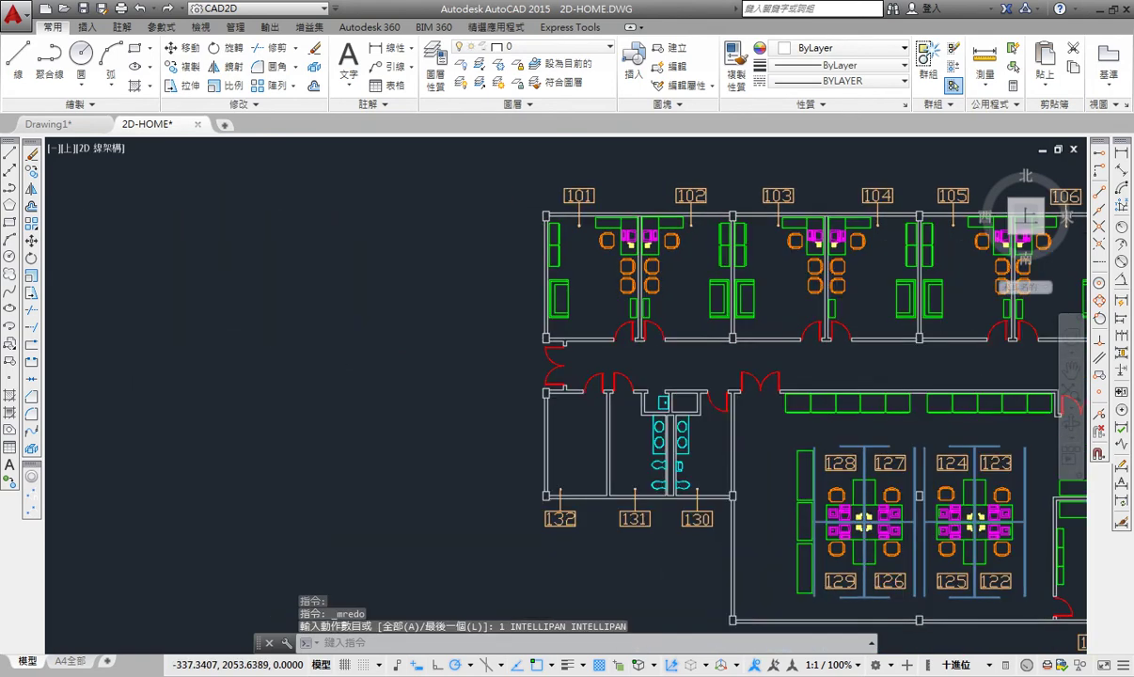
{"action": "key", "text": "ctrl+y"}
{"action": "key", "text": "ctrl+y"}
{"action": "key", "text": "ctrl+y"}
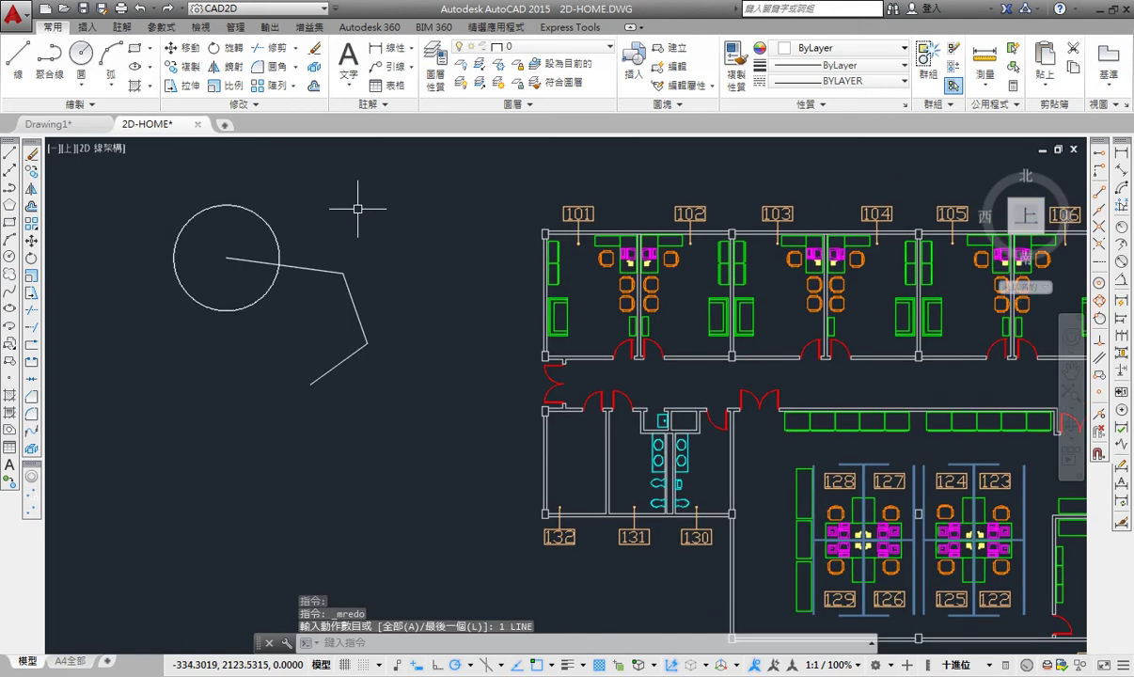
Step: Cut the test circle and paste it below the line's end
{"action": "left_click", "coordinate": [253, 213]}
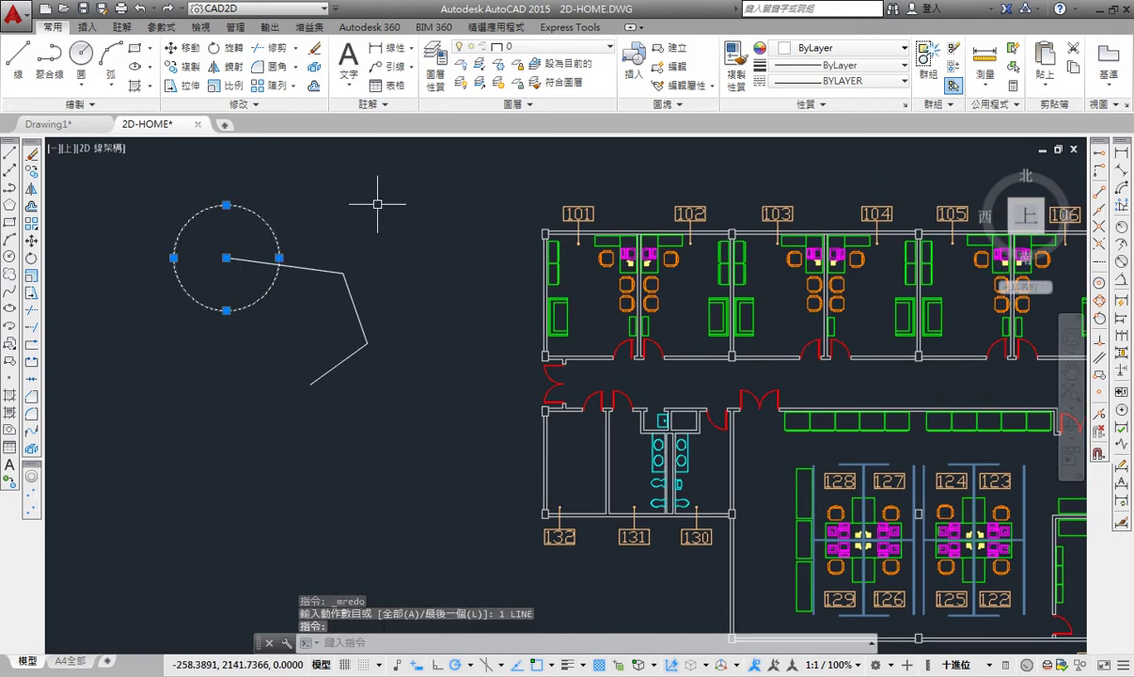
{"action": "key", "text": "ctrl+x"}
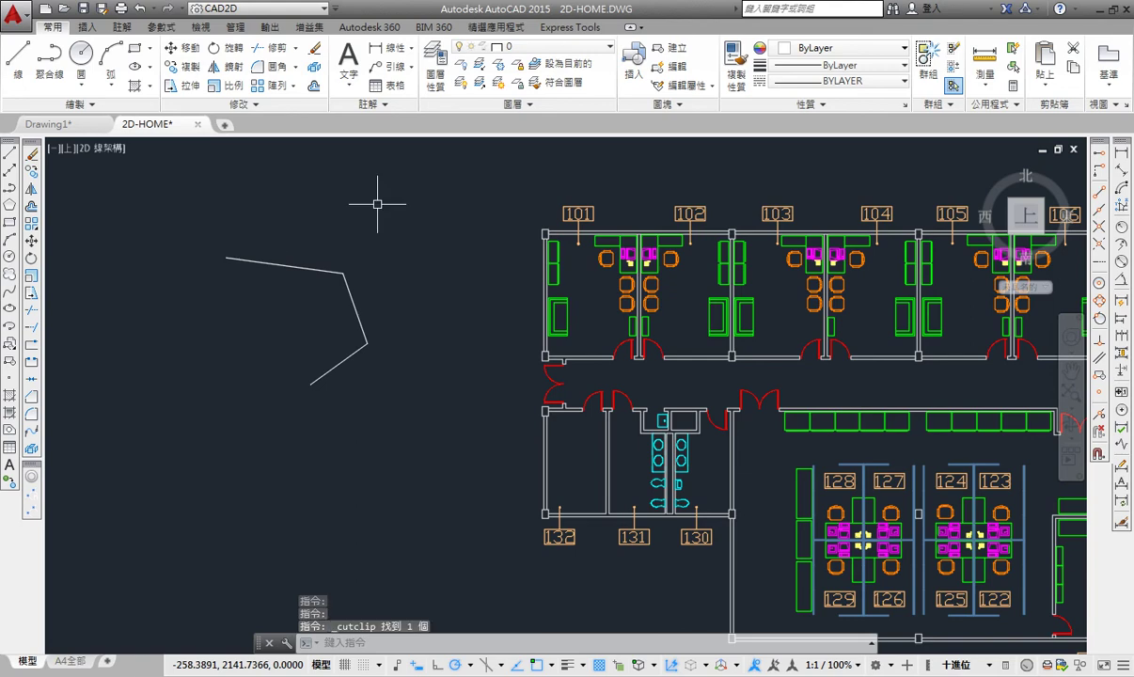
{"action": "key", "text": "ctrl+v"}
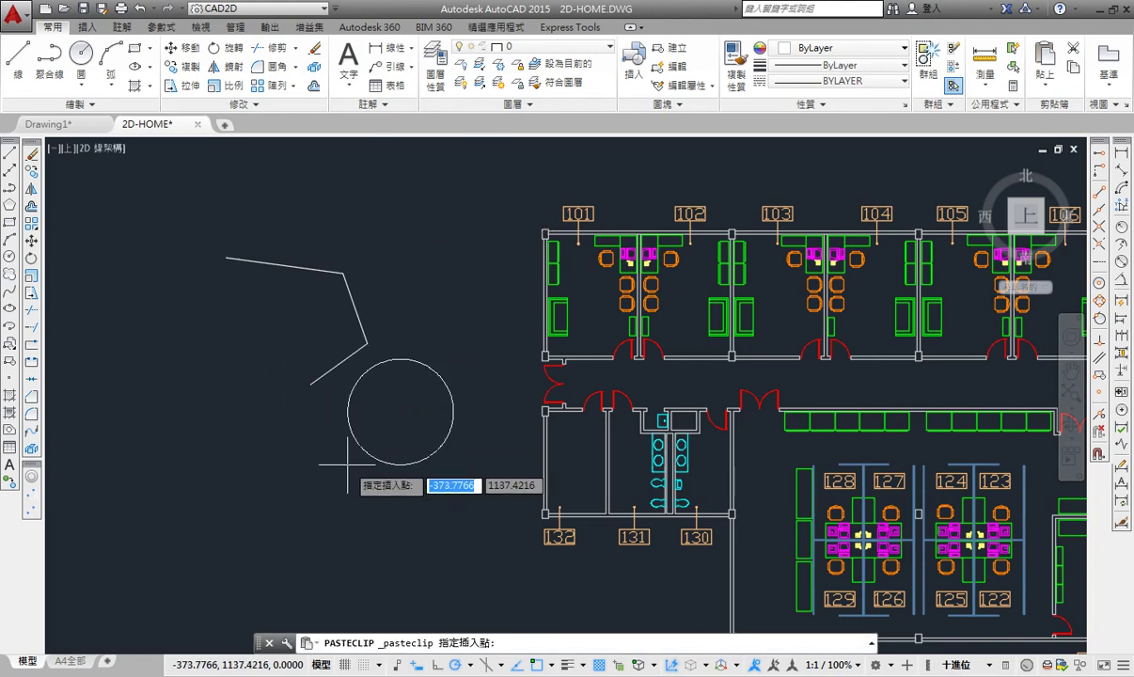
{"action": "left_click", "coordinate": [347, 464]}
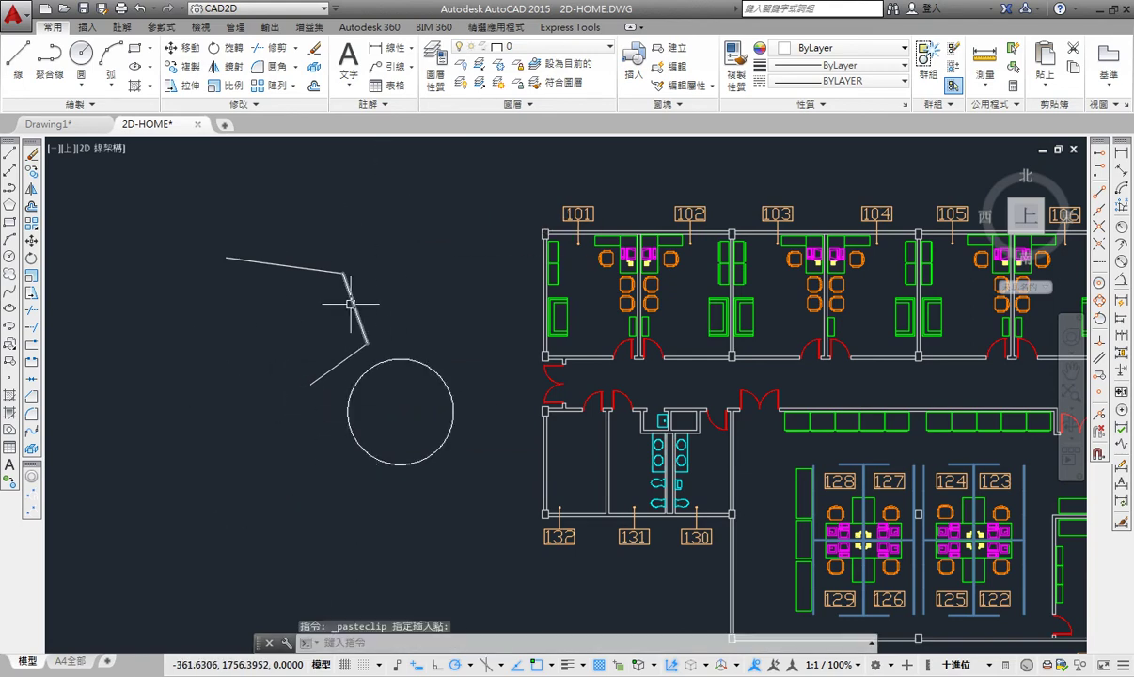
Step: Copy the pasted circle, paste a second copy, and select all objects
{"action": "left_click", "coordinate": [390, 360]}
{"action": "key", "text": "ctrl+c"}
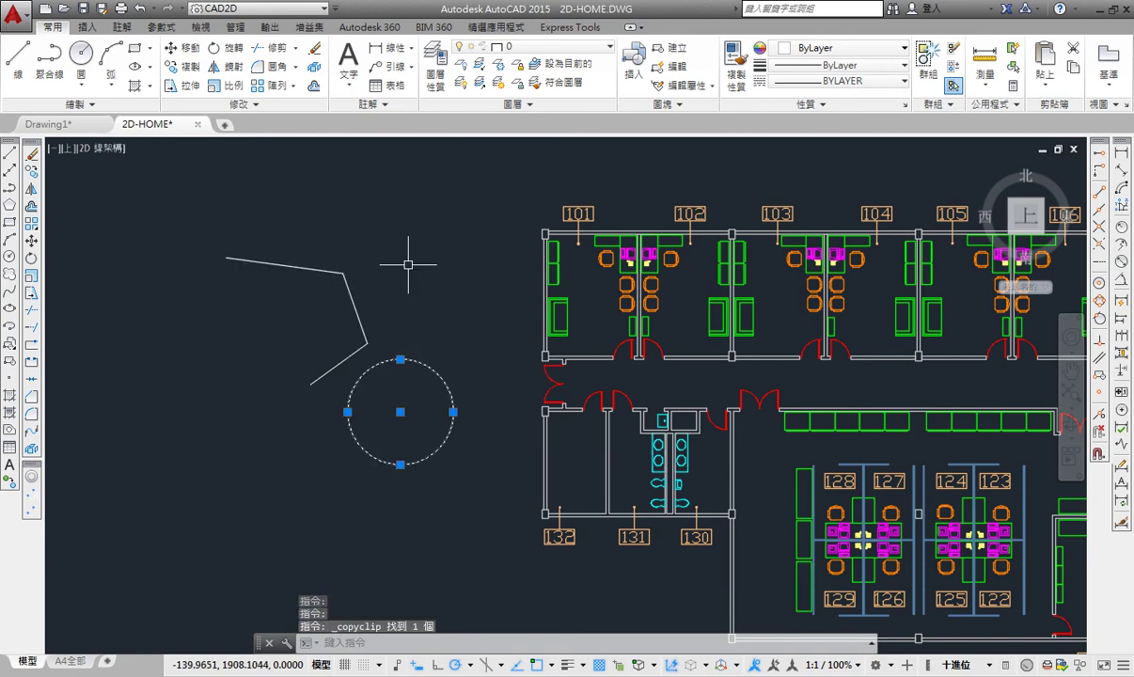
{"action": "key", "text": "ctrl+v"}
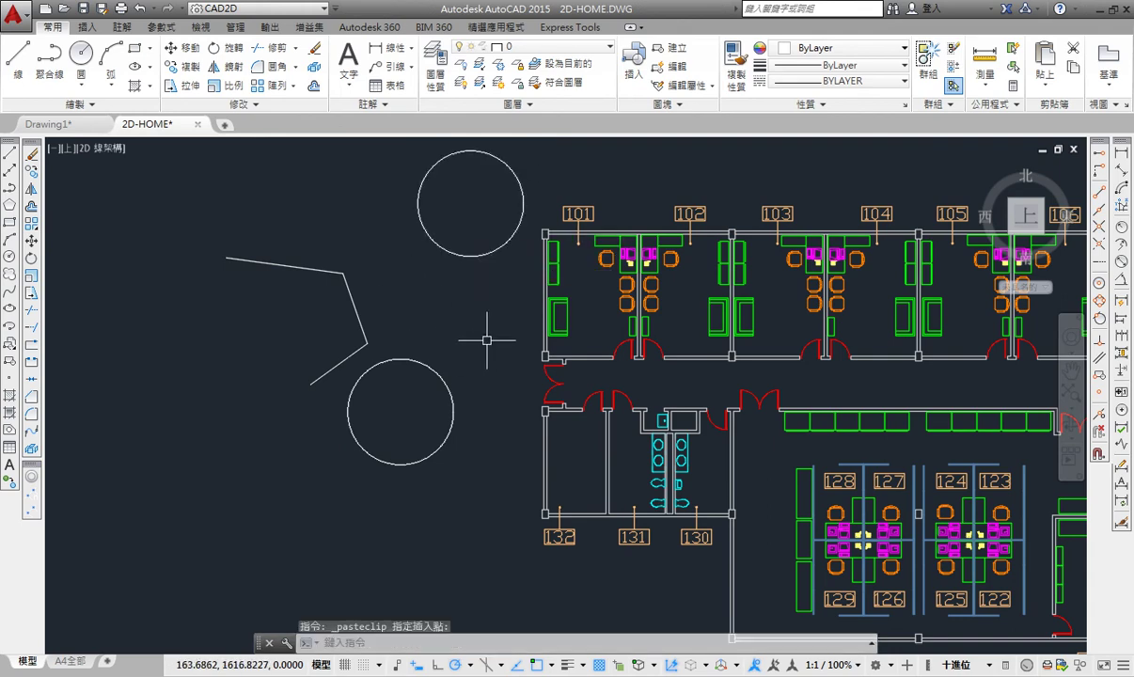
{"action": "key", "text": "ctrl+a"}
{"action": "middle_click_drag", "start_coordinate": [487, 340], "coordinate": [464, 308]}
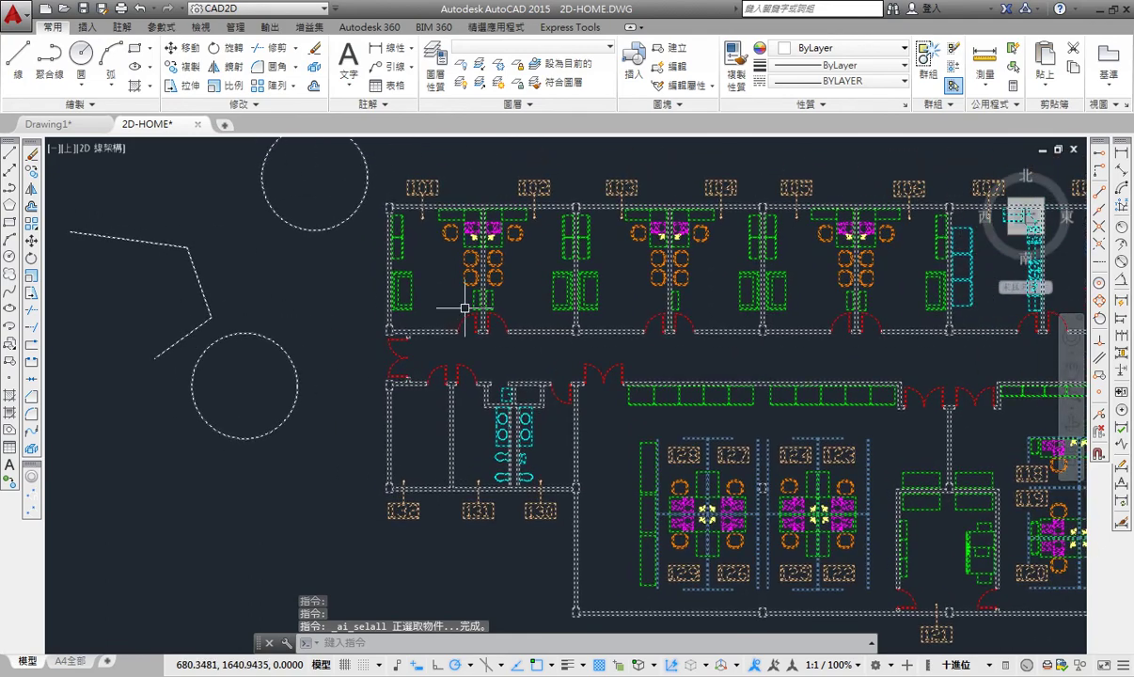
{"action": "key", "text": "Delete"}
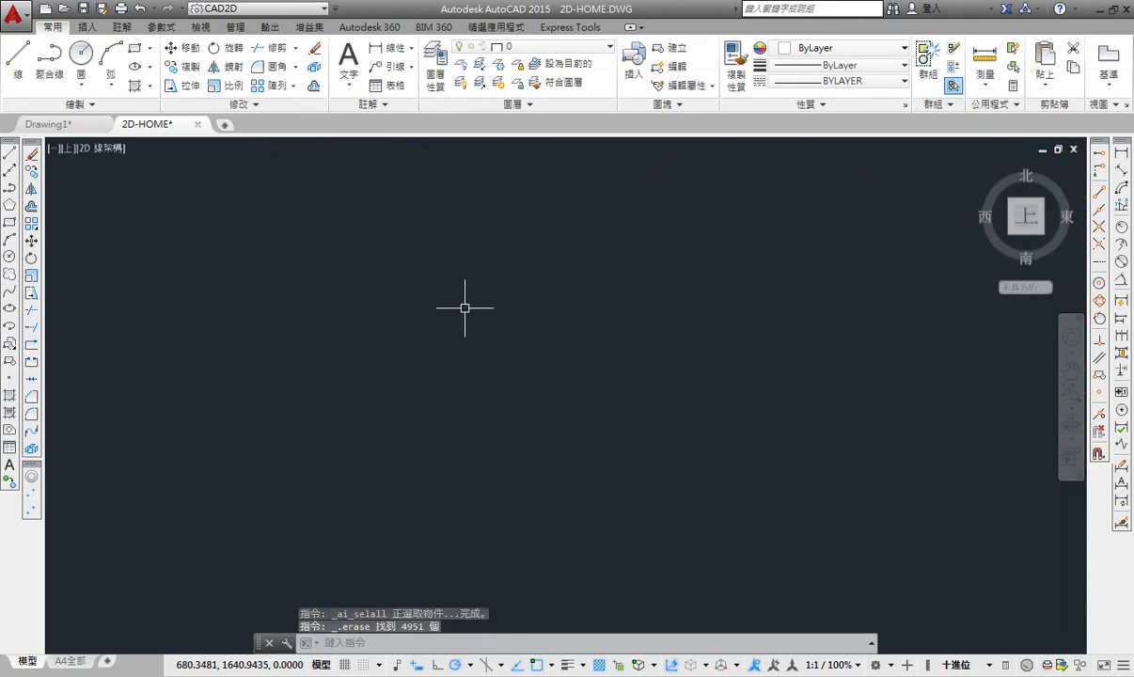
{"action": "key", "text": "ctrl+z"}
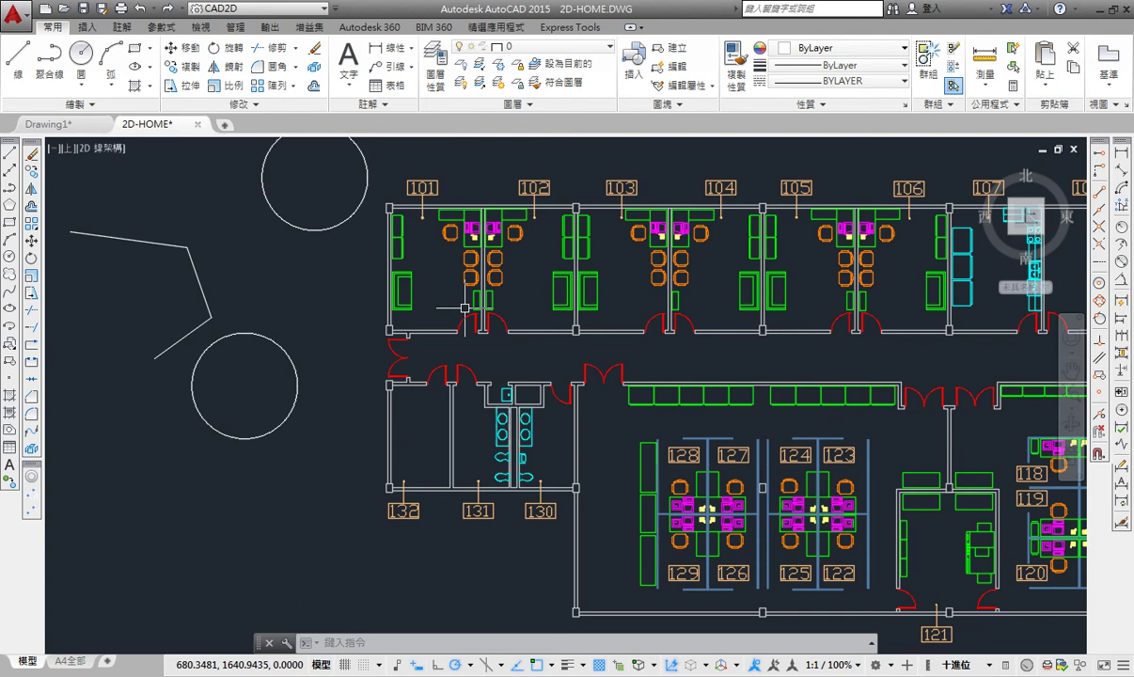
{"action": "middle_click_drag", "start_coordinate": [464, 307], "coordinate": [395, 308]}
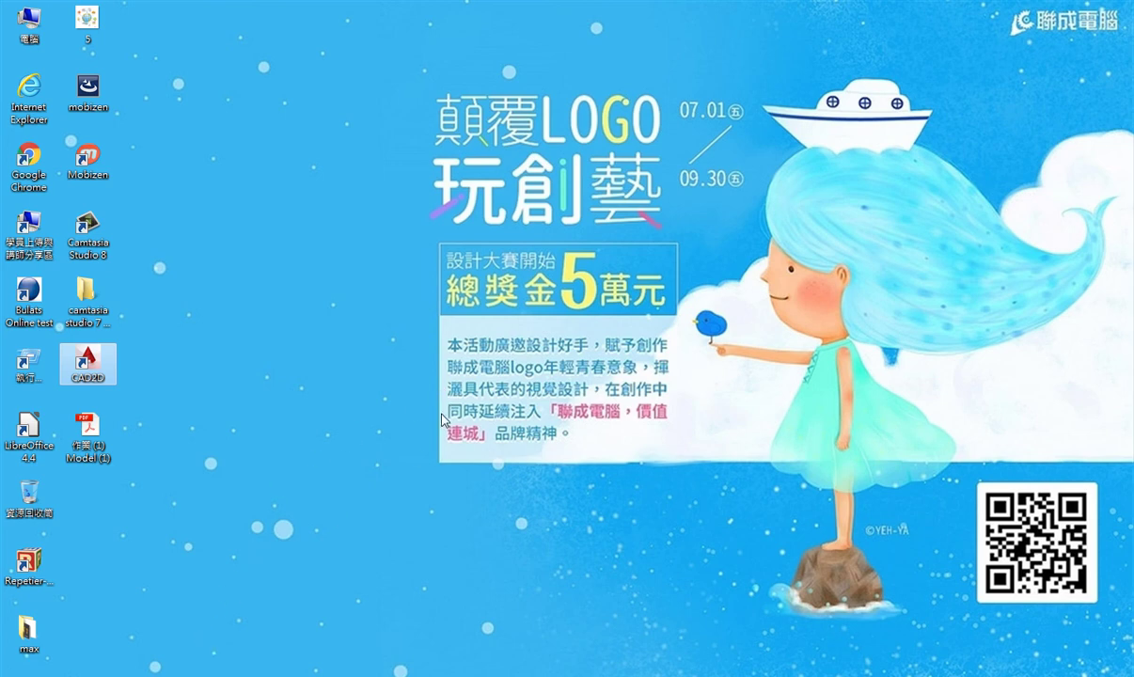
{"action": "key", "text": "super+e"}
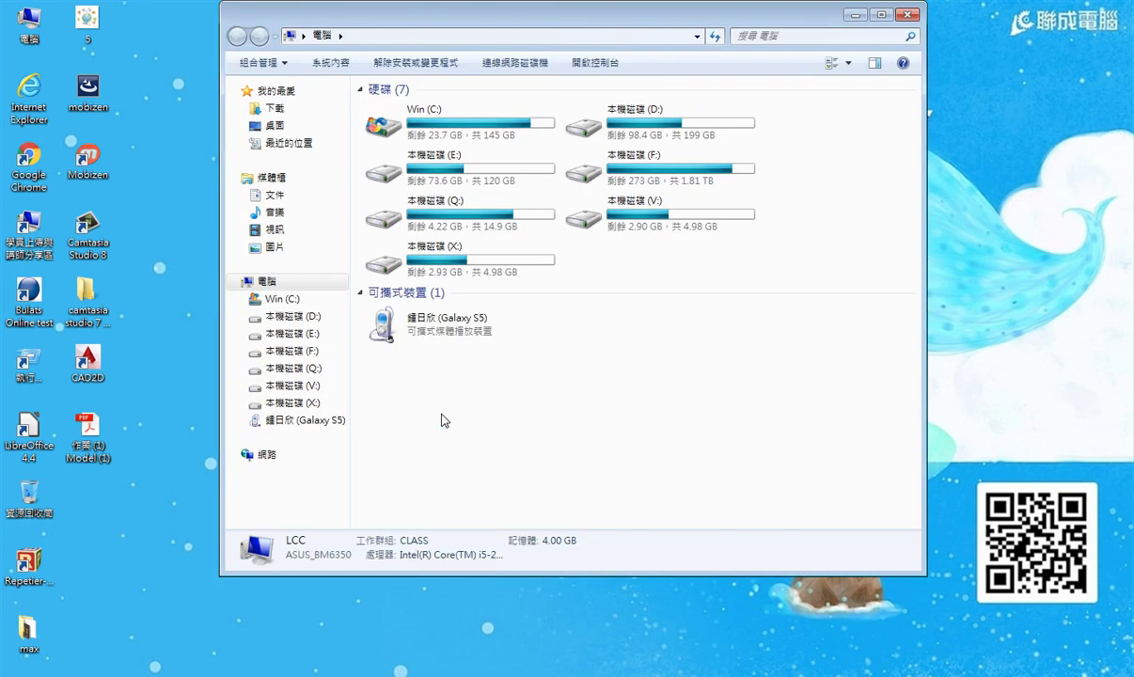
{"action": "left_click_drag", "start_coordinate": [402, 19], "coordinate": [367, 69]}
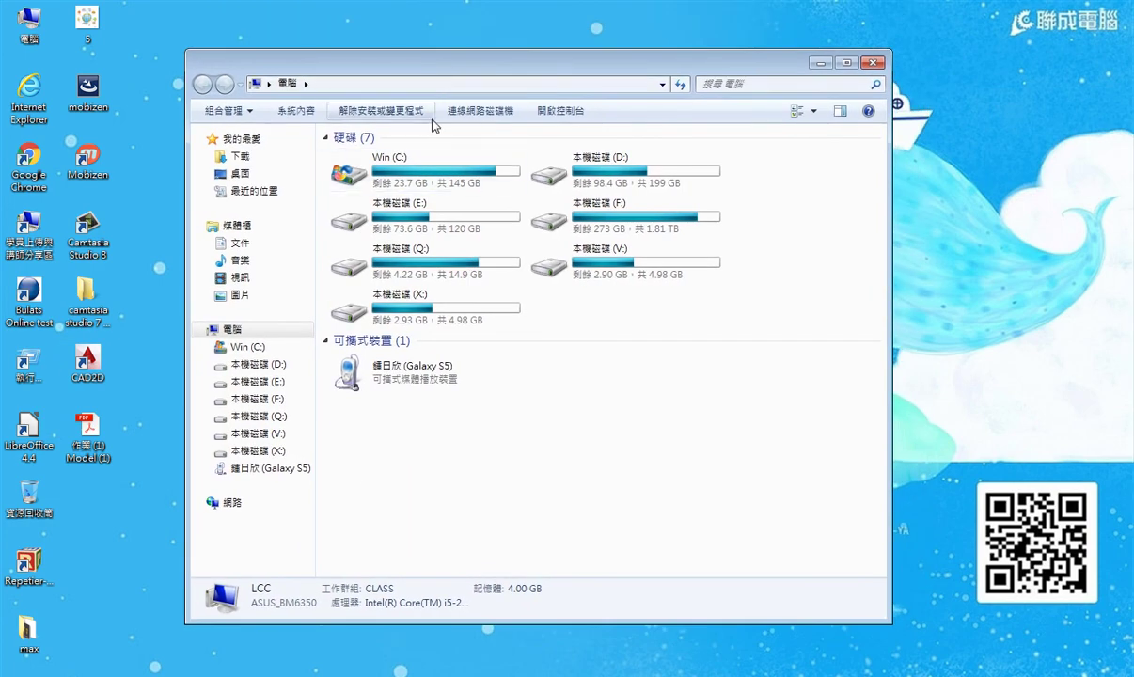
{"action": "left_click", "coordinate": [821, 63]}
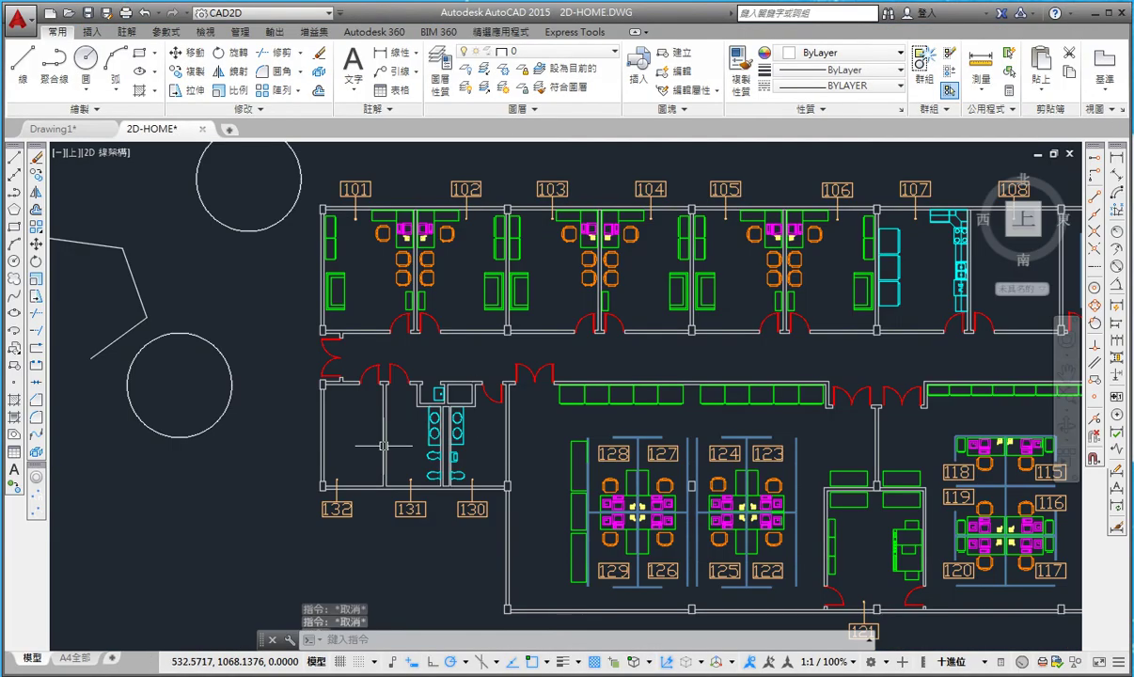